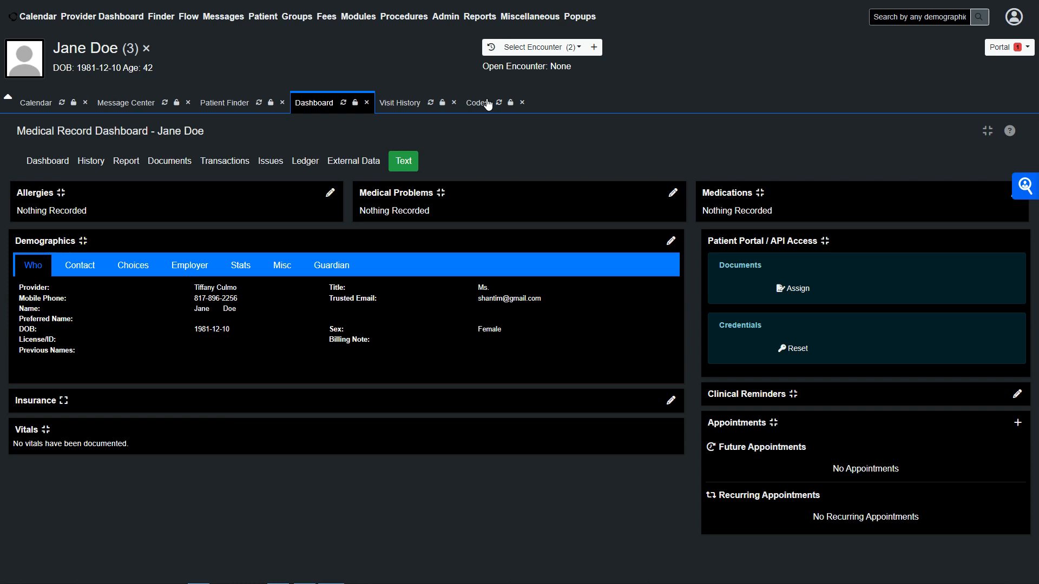
- Open the Codes administration page from the coding settings
click(445, 16)
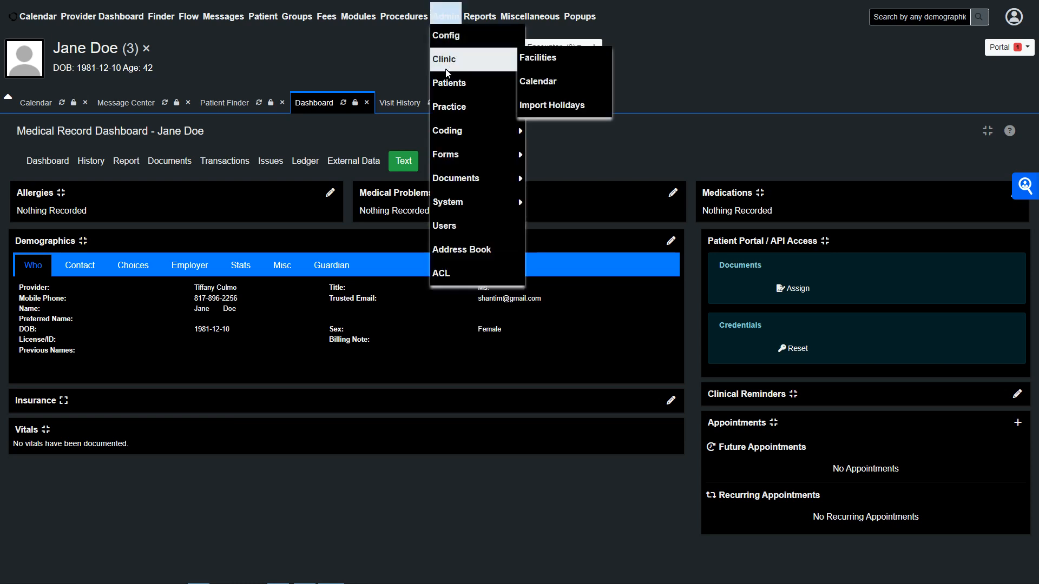
mouse_move(449, 129)
click(527, 129)
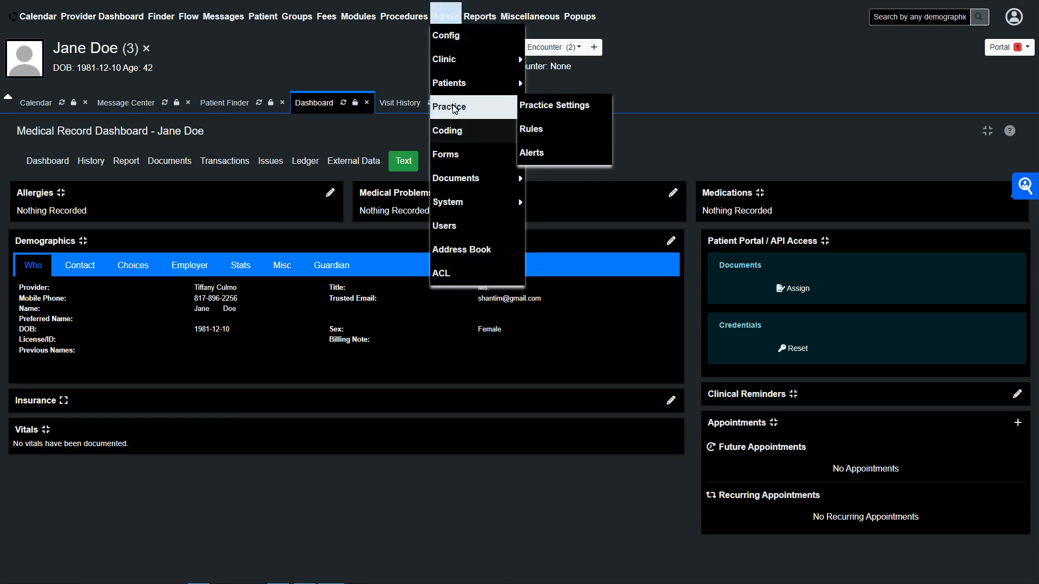
click(478, 104)
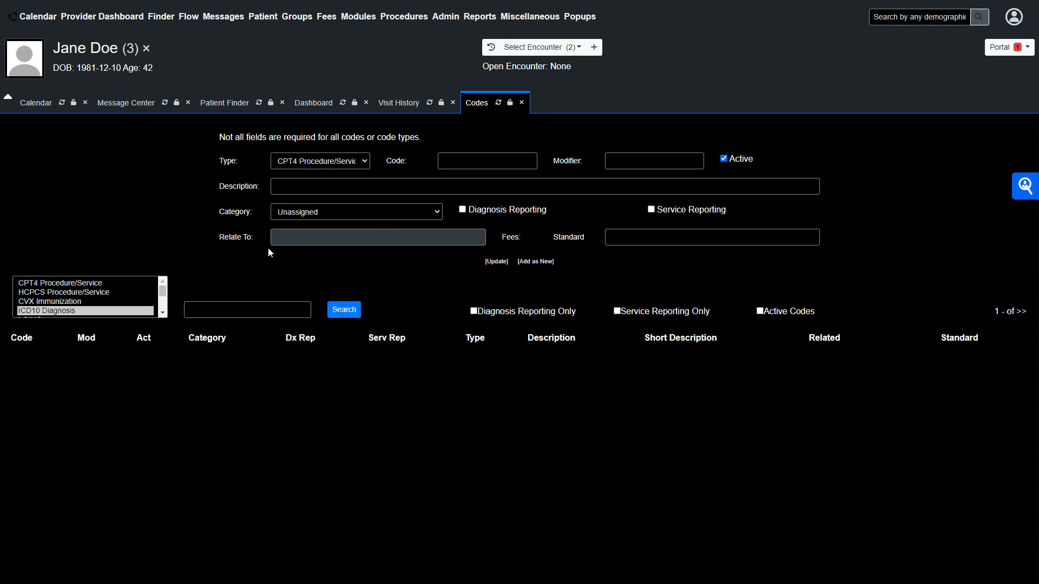
- Search the existing CPT4 Procedure/Service codes
click(101, 284)
click(352, 312)
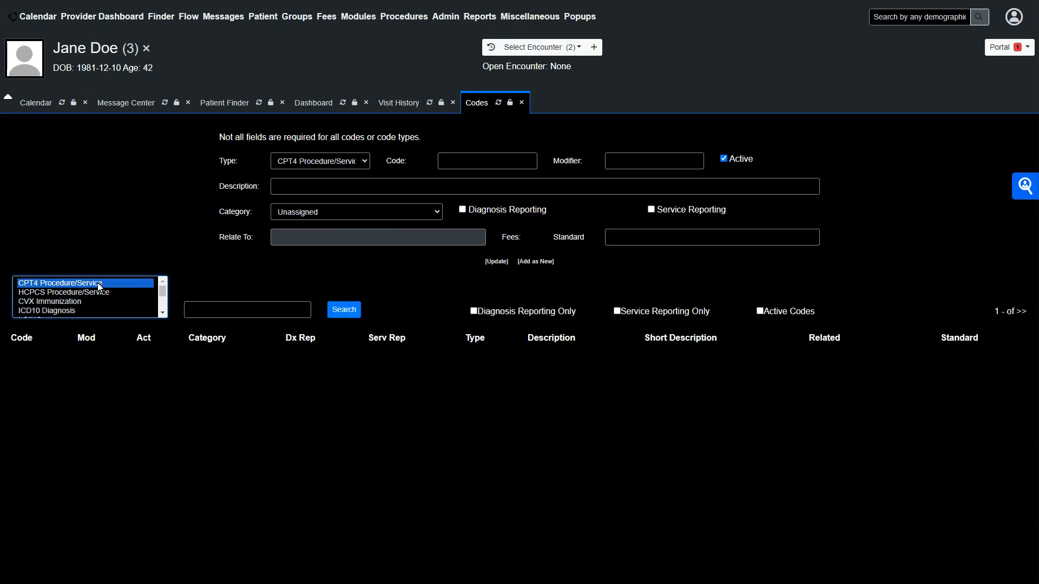
click(352, 312)
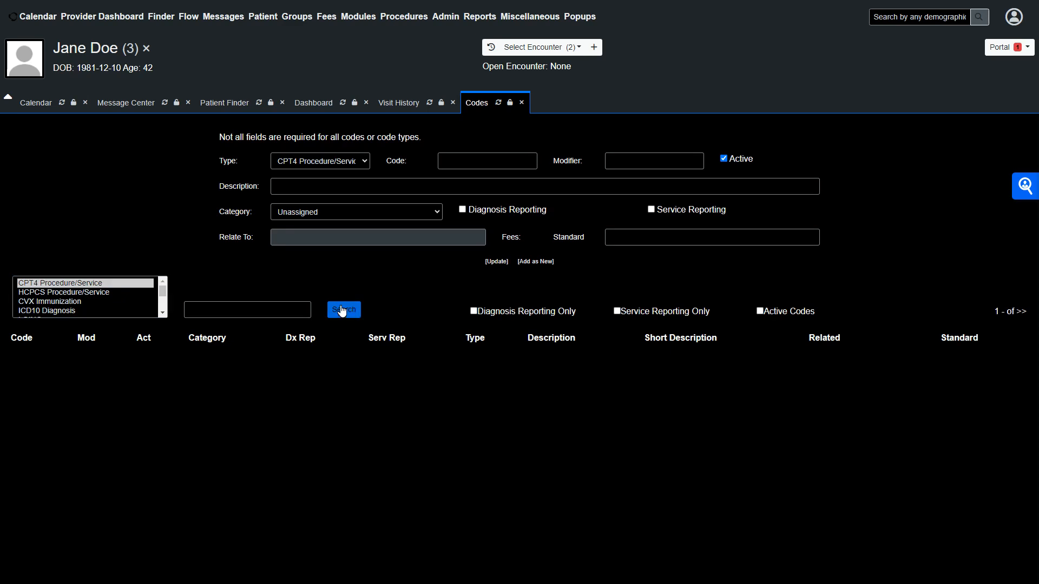
drag(219, 142, 425, 148)
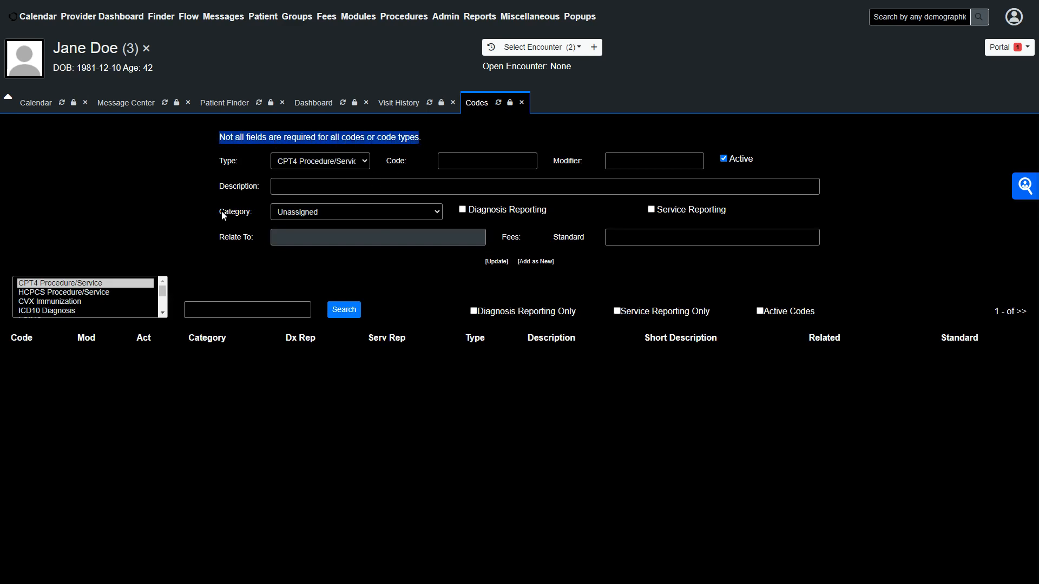
- Enter 748596 as the new code's number
click(452, 167)
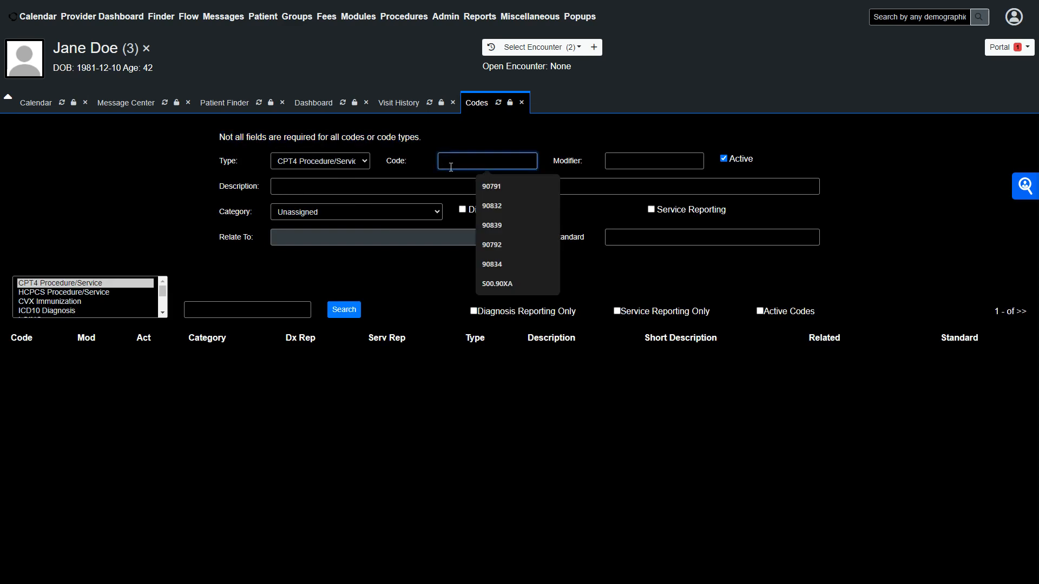
text(7485)
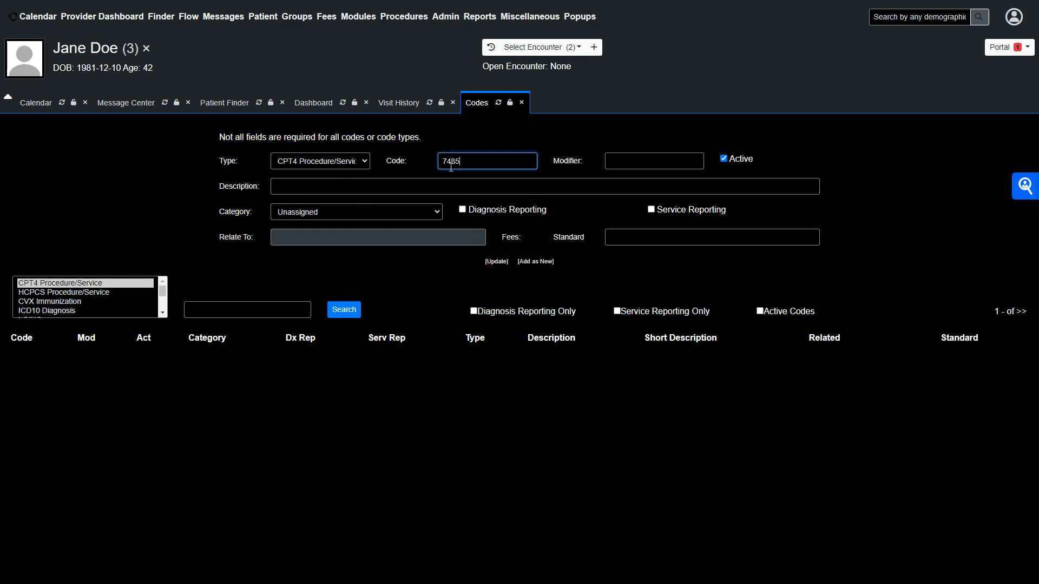
text(96321)
key(BackSpace)
key(BackSpace)
key(BackSpace)
- Set the code's description to Good Faith Evaluation
click(318, 192)
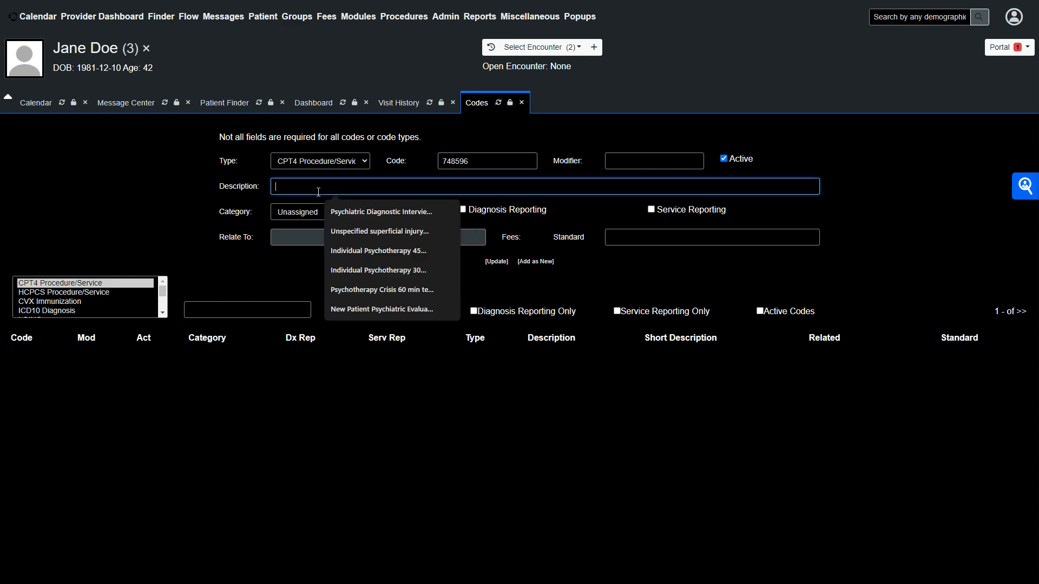
text(Good)
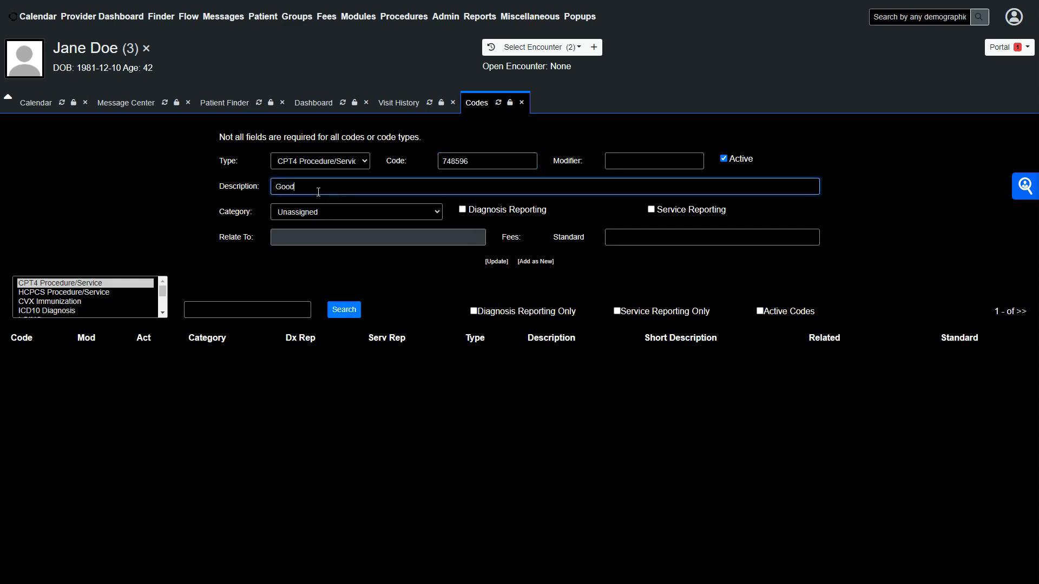
text( Faith Evaluation)
- Set the standard fee to 25 and add the code as new
click(622, 245)
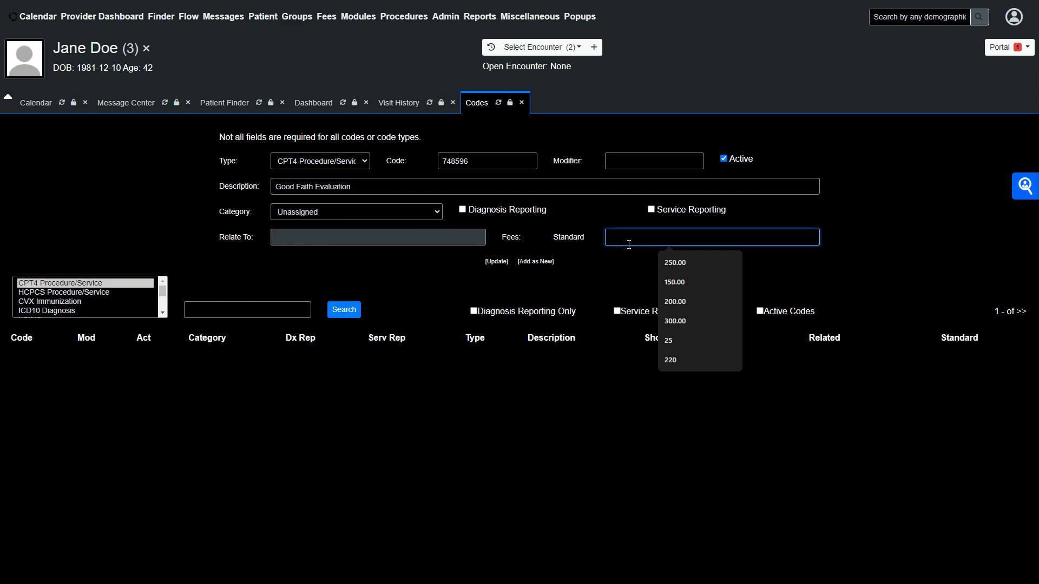
text(25)
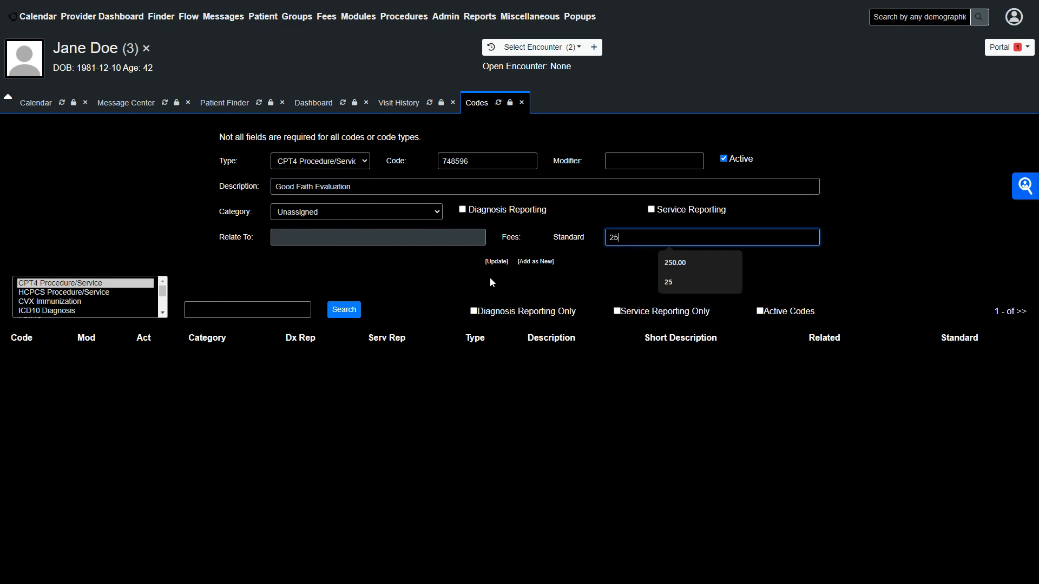
click(576, 269)
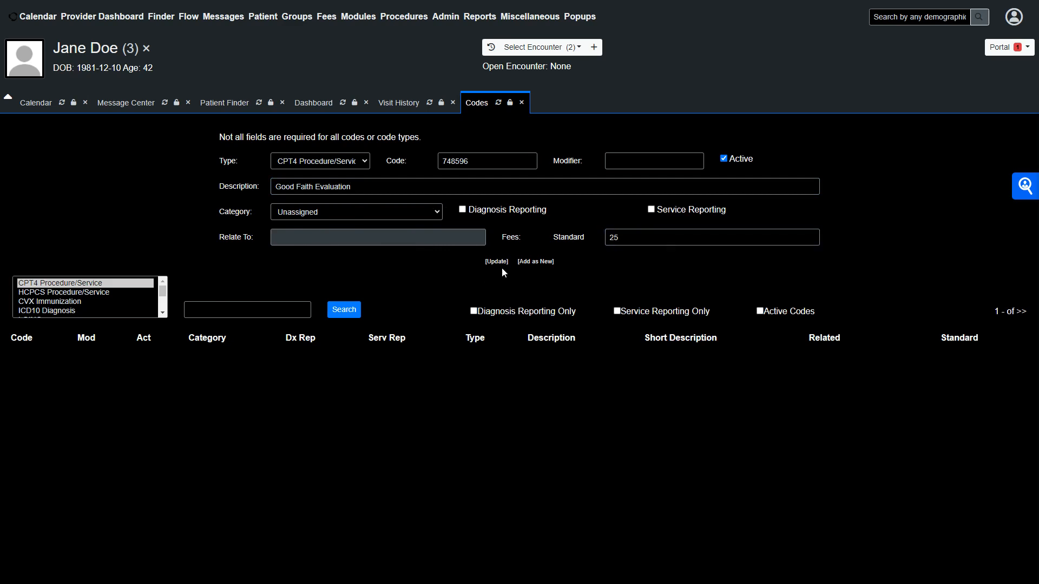
click(537, 263)
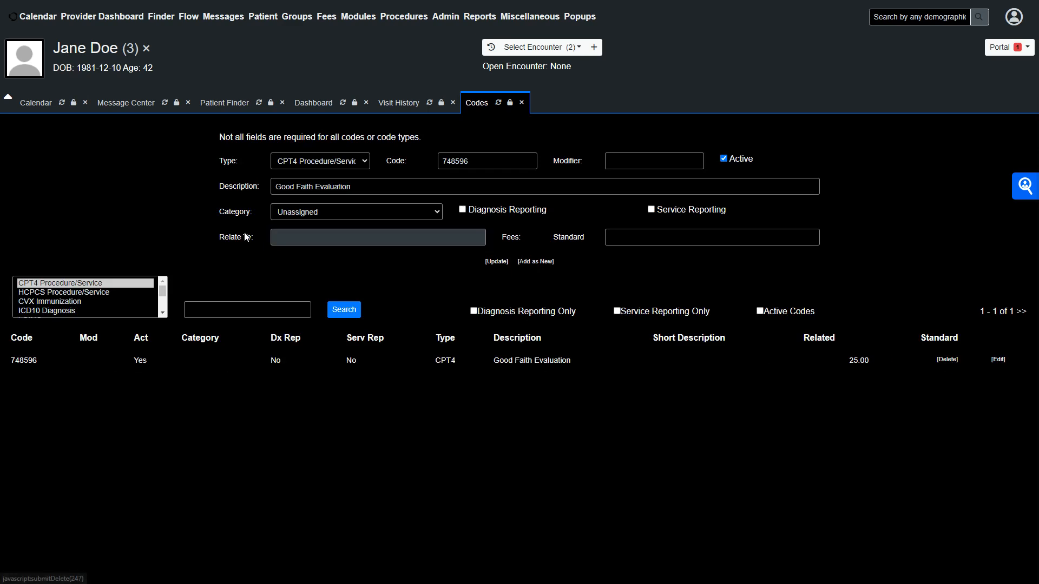
- Open the Fee Sheet for the patient's 2024-03-27 encounter from the visit history
click(395, 105)
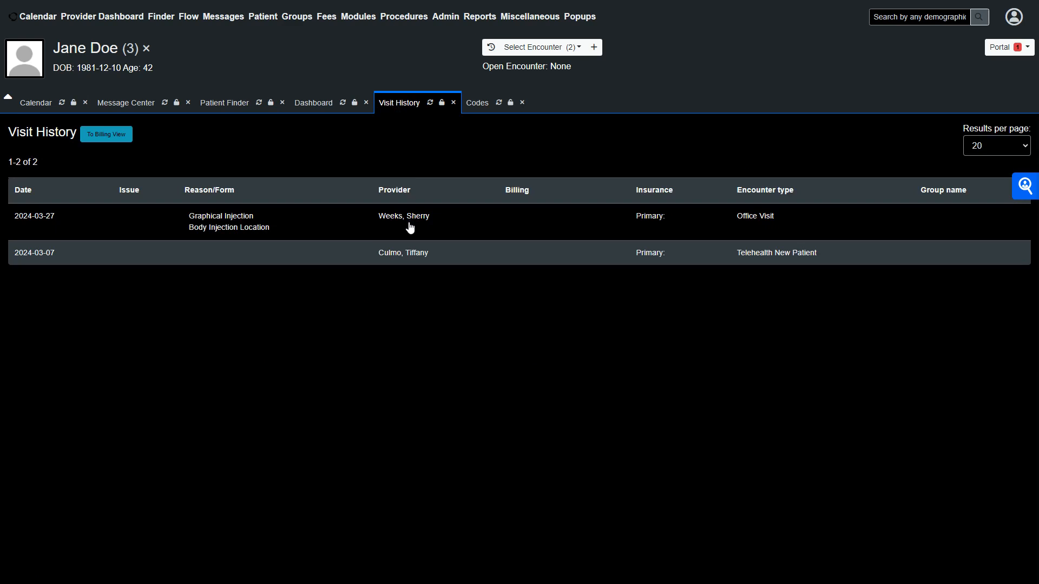
click(496, 221)
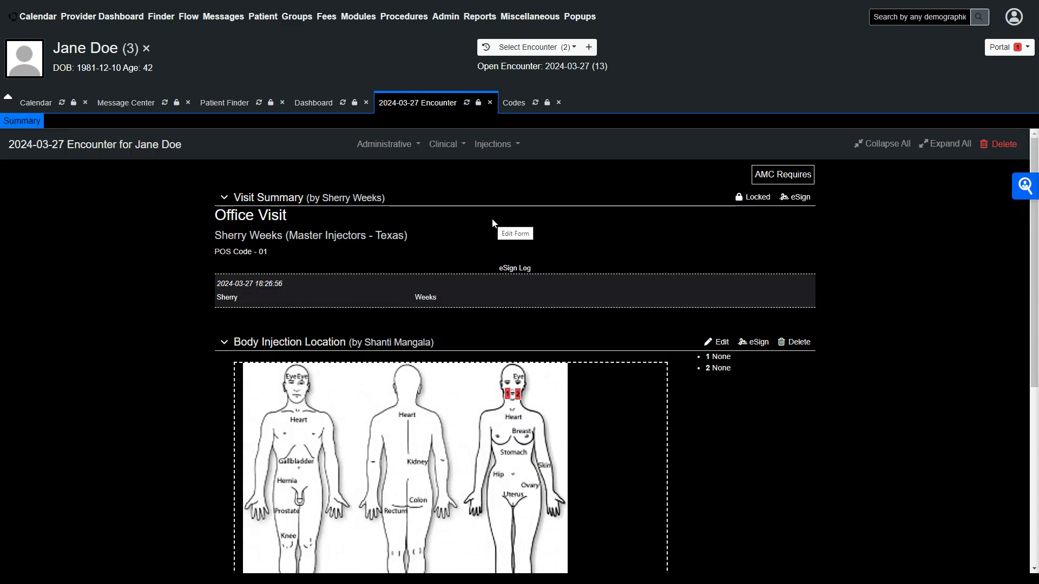
click(385, 143)
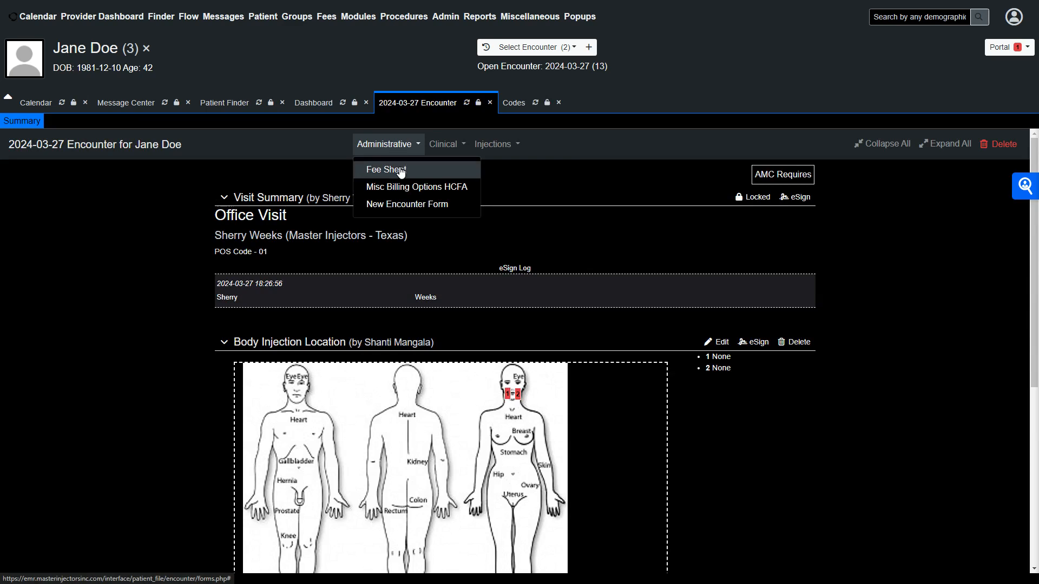
click(399, 170)
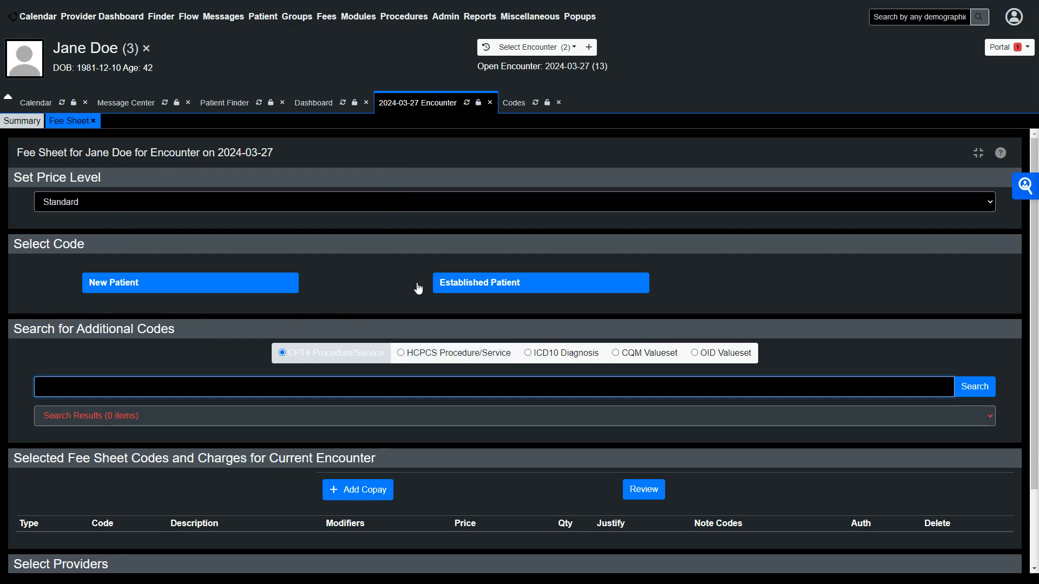
- Search CPT4 codes for 'good', add Good Faith Evaluation to the fee sheet, and save it
click(460, 390)
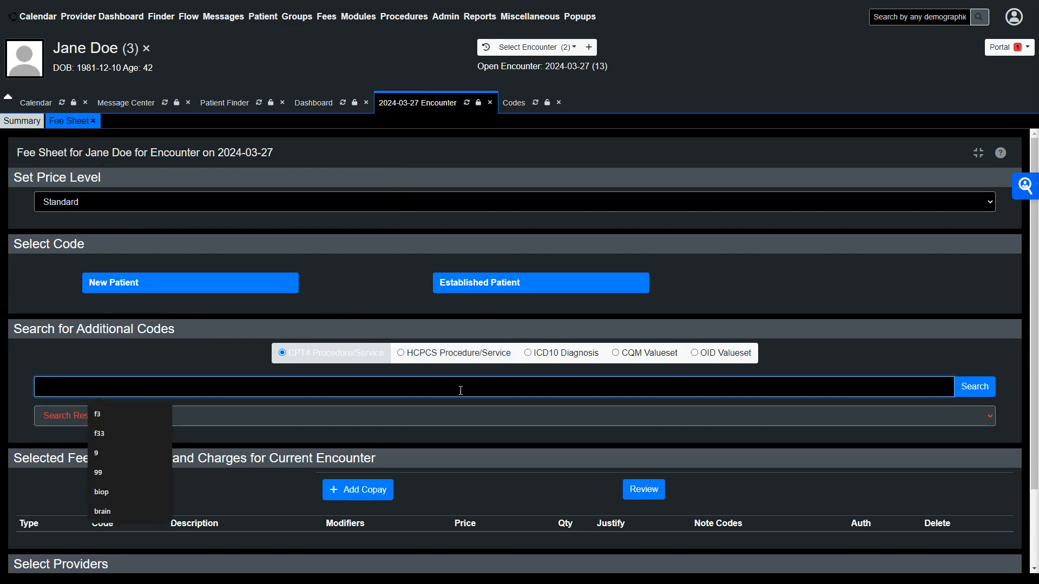
text(good)
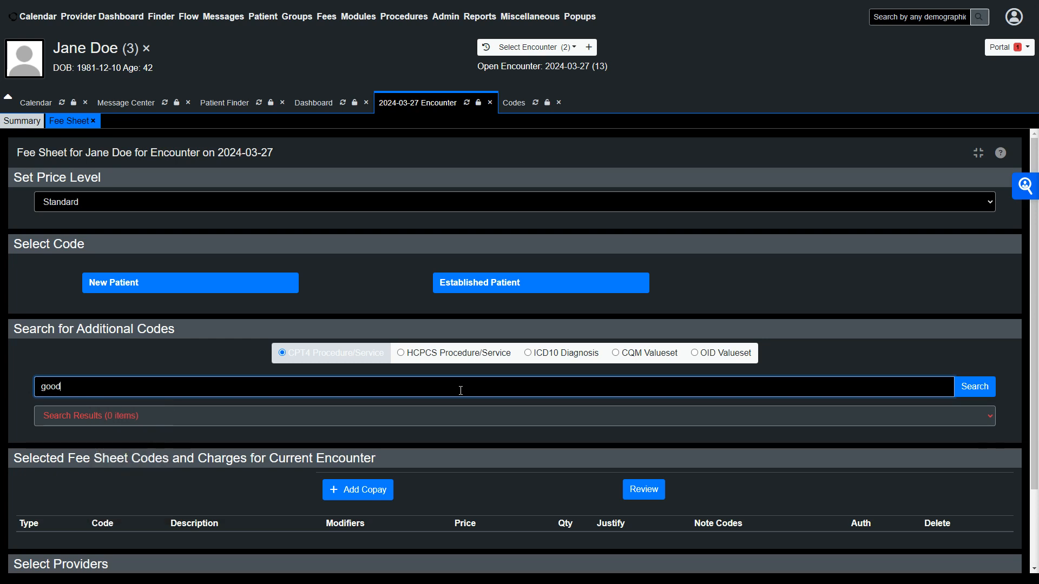
click(976, 386)
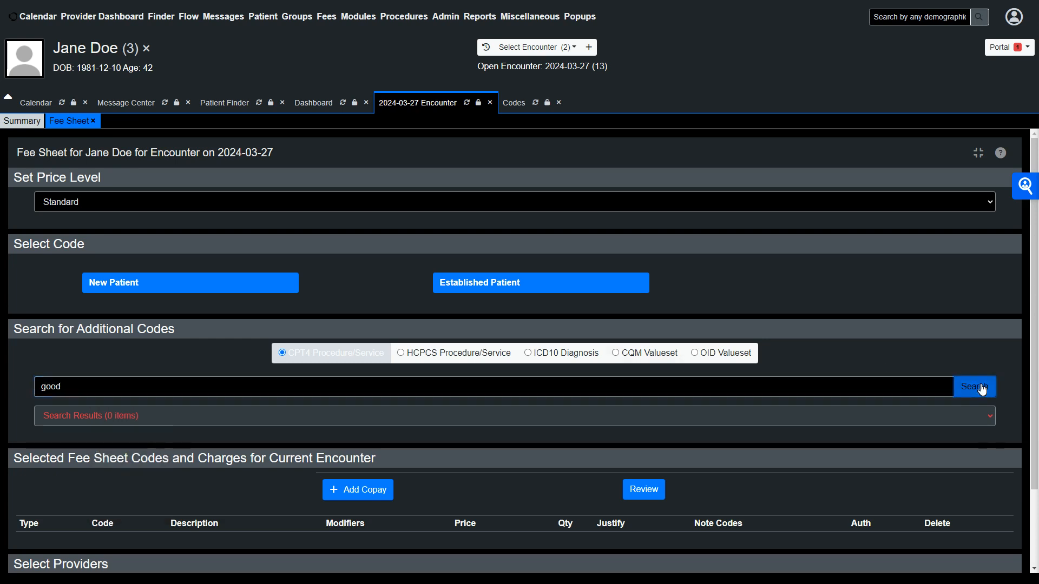
click(128, 331)
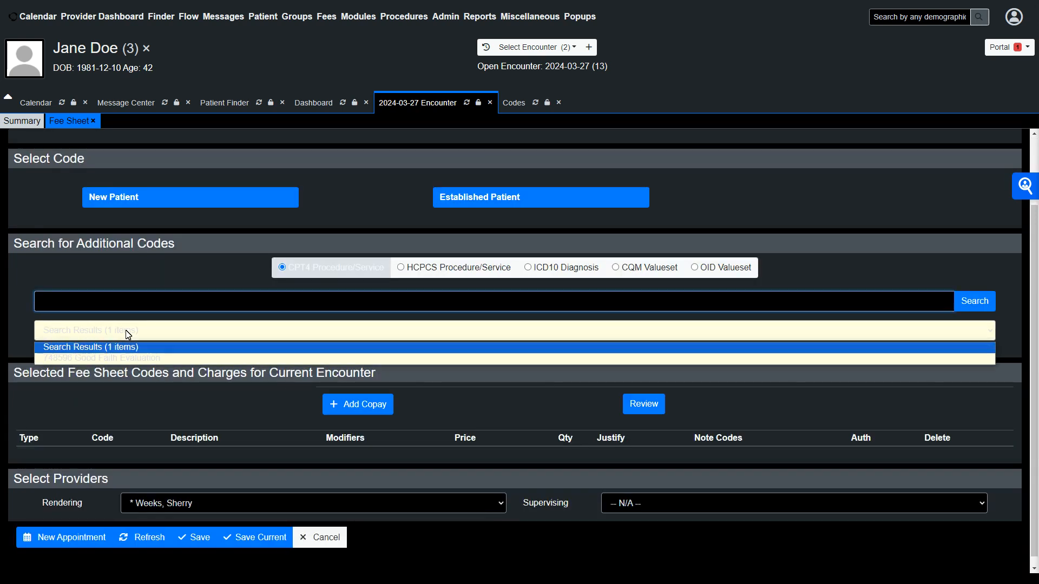
click(115, 359)
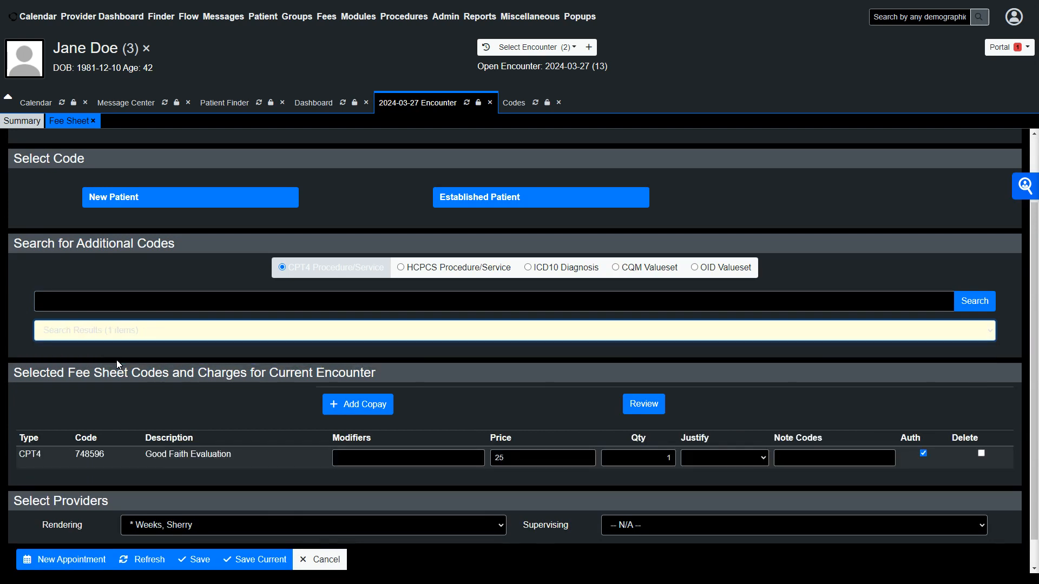
scroll(117, 365, down, 1)
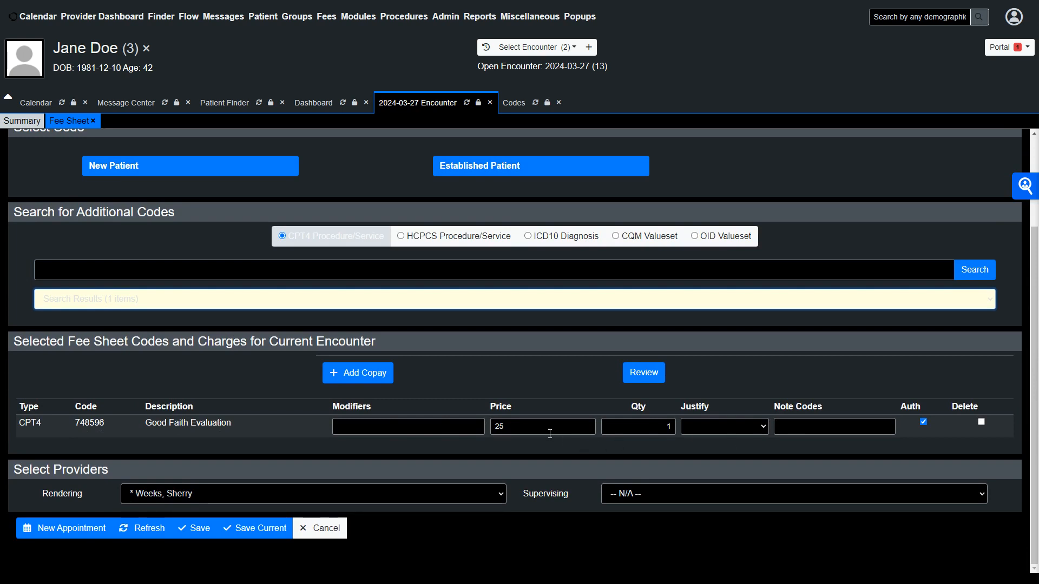
click(210, 535)
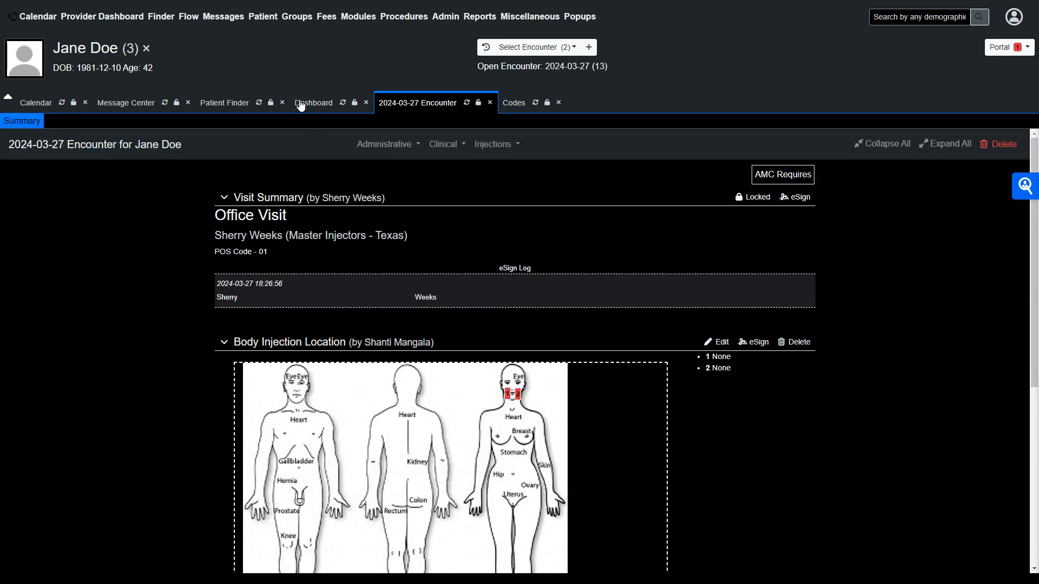
- Open the patient payment page
mouse_move(263, 16)
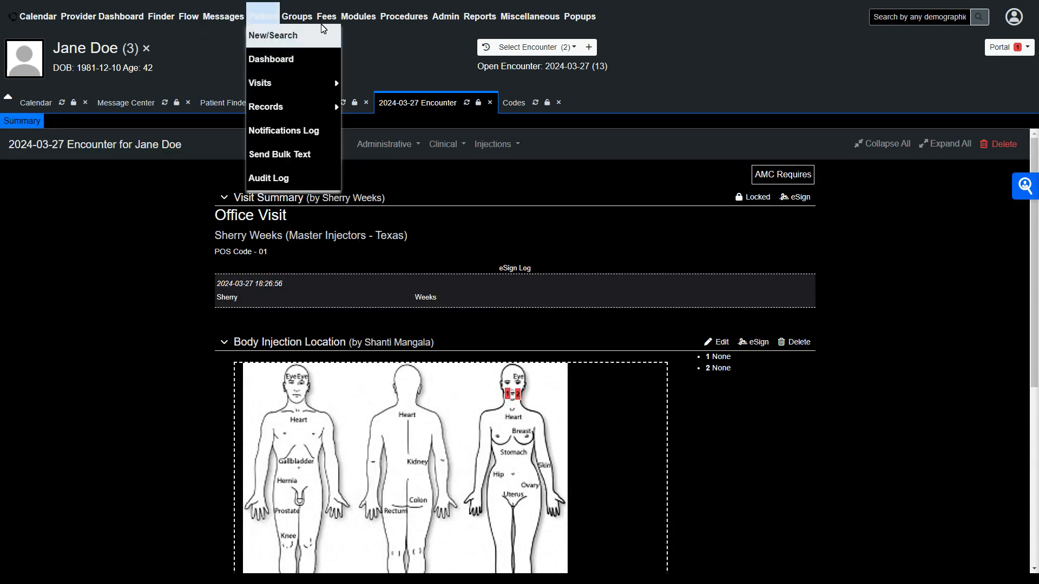
mouse_move(326, 17)
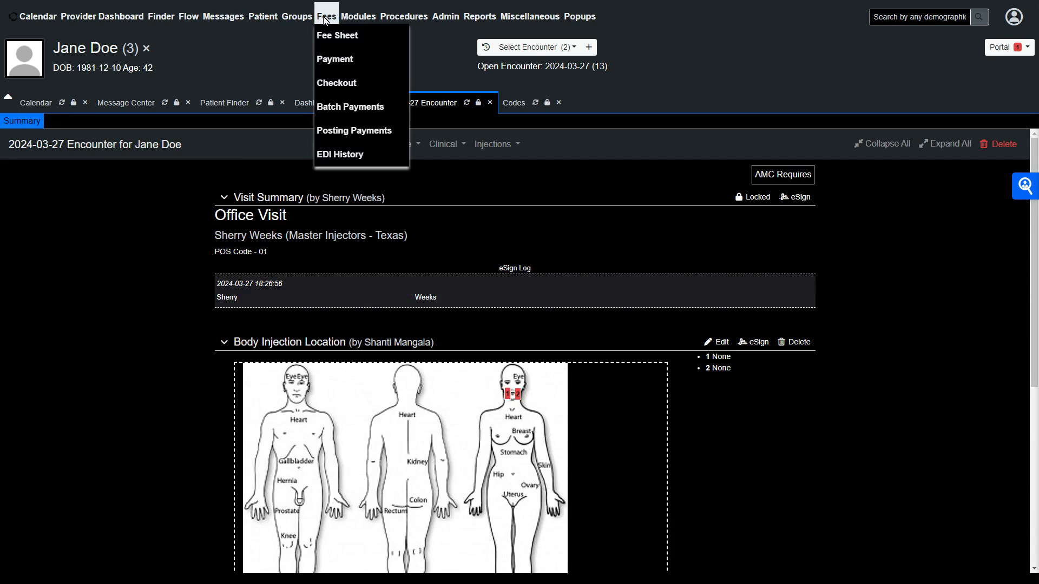
click(341, 61)
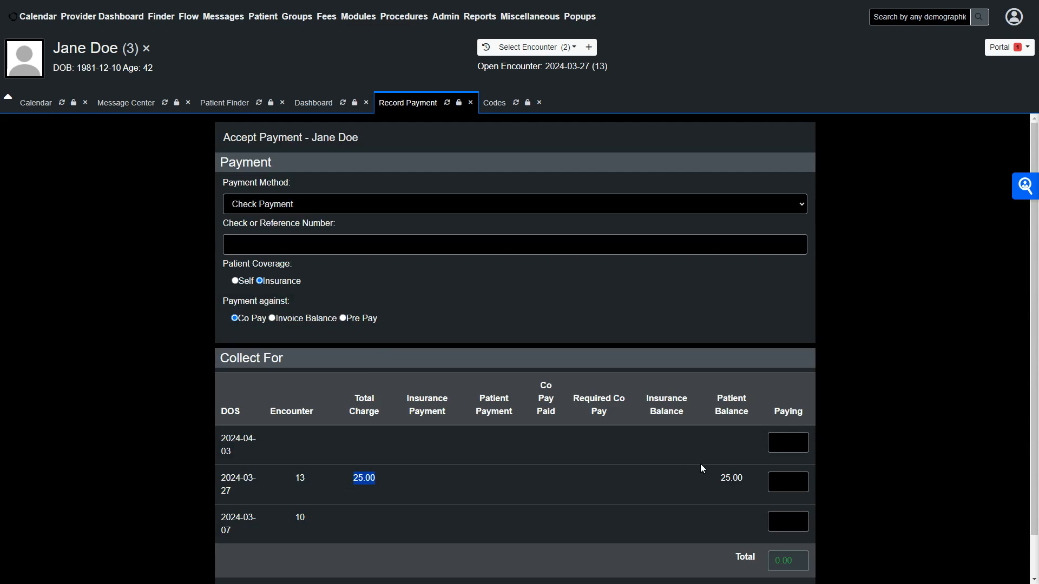
- Enter 25.0 as the paying amount for the 2024-03-27 encounter, then open and cancel the credit card payment dialog
scroll(700, 463, down, 1)
click(793, 440)
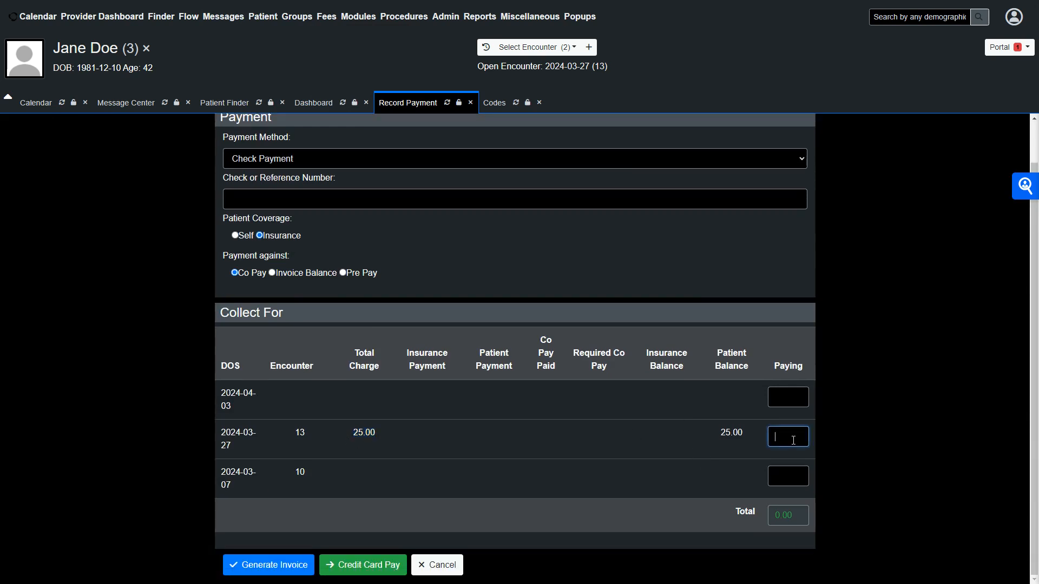
text(25.0)
click(379, 569)
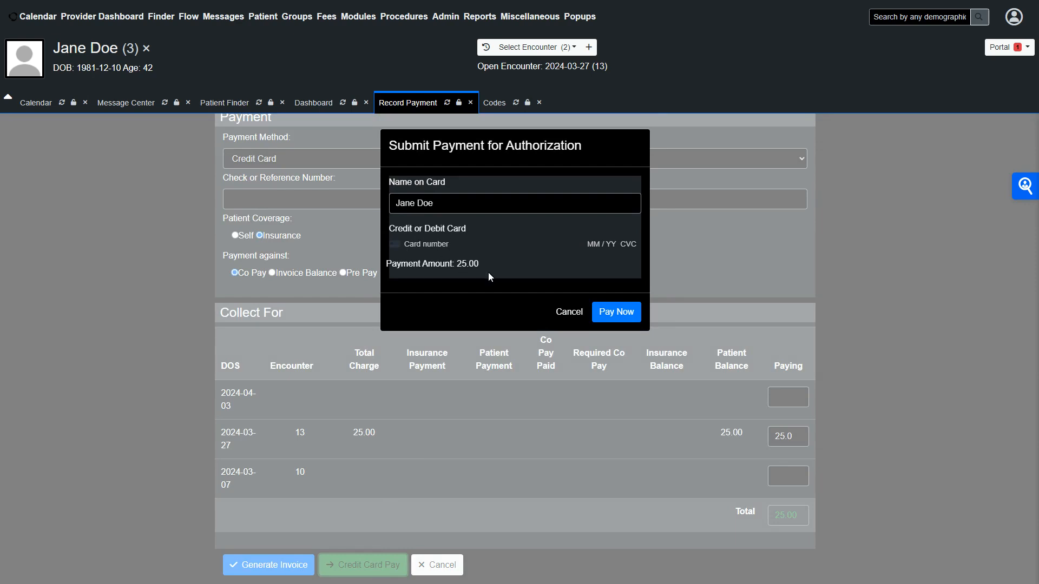
click(568, 311)
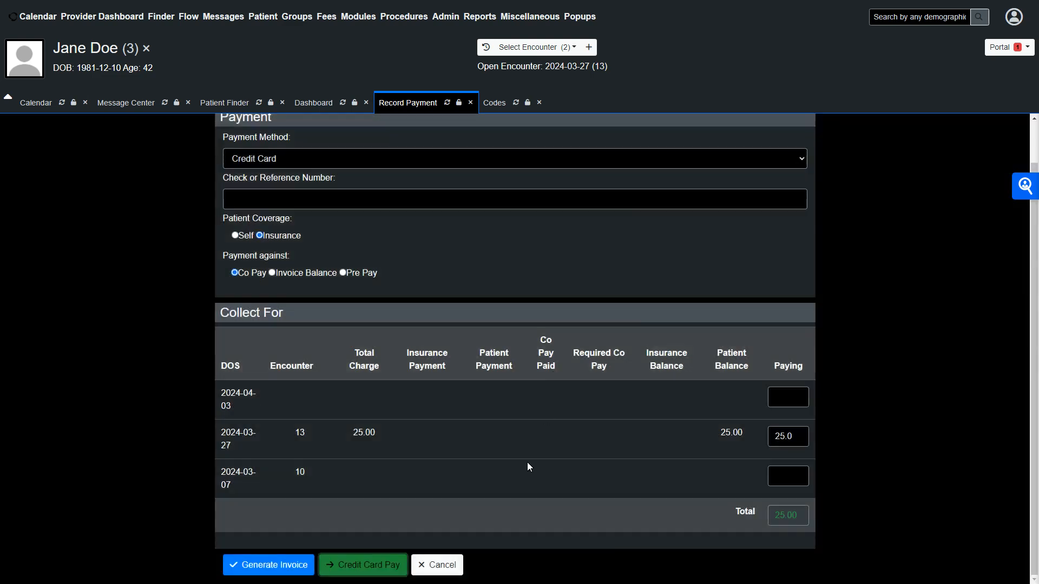
- Generate the invoice and confirm posting against the old encounter
click(280, 572)
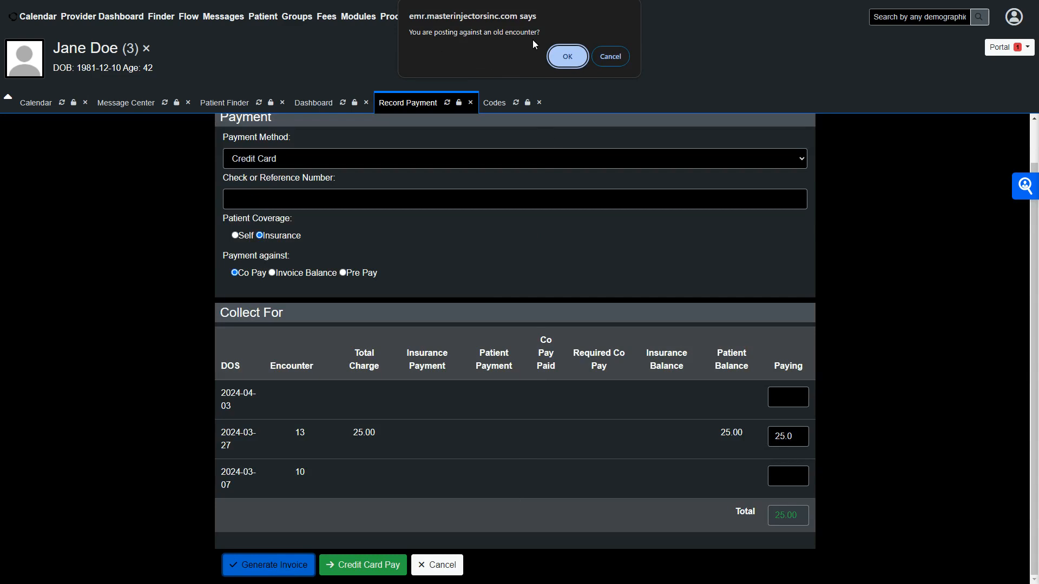
click(570, 62)
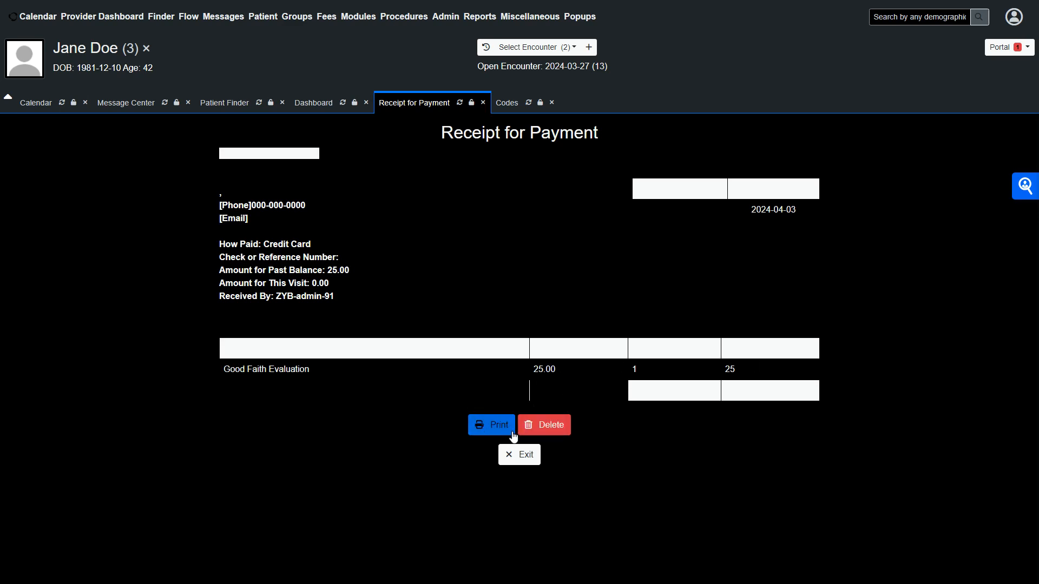
- Exit the payment receipt
click(524, 459)
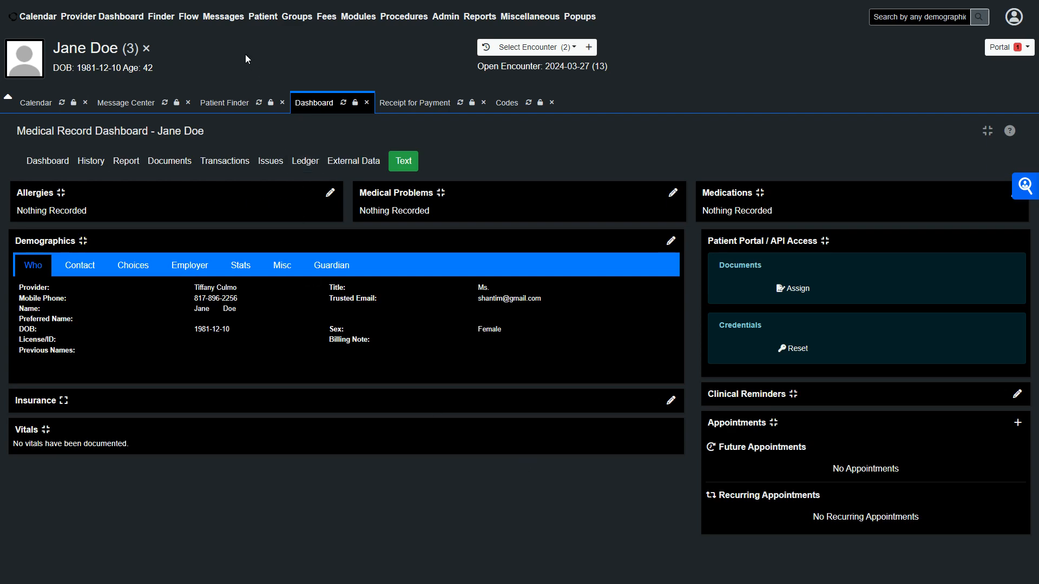
mouse_move(296, 16)
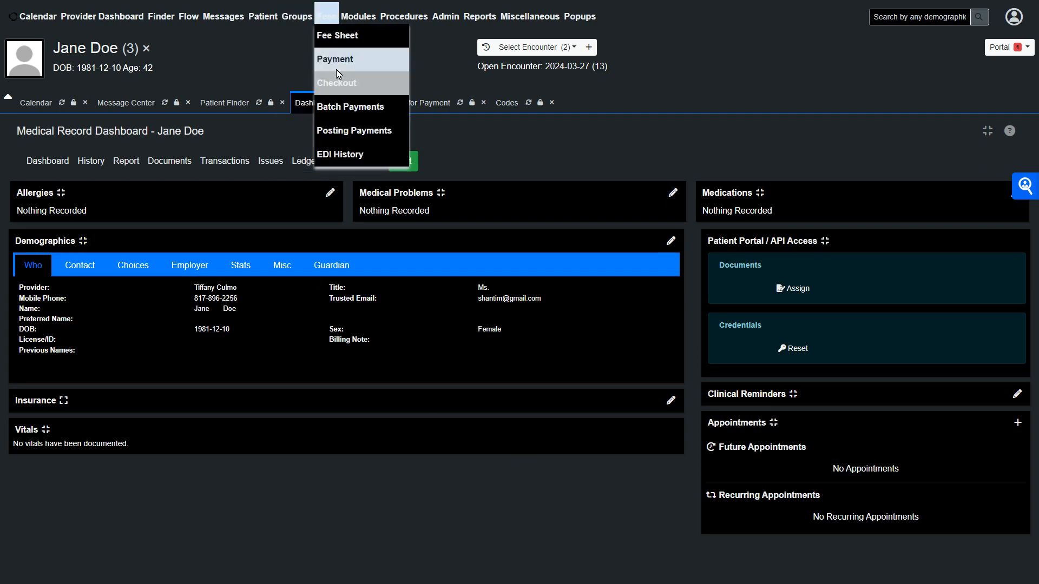
- Open the patient payment page, inspect the encounter balances, and switch the patient coverage to Self
click(336, 64)
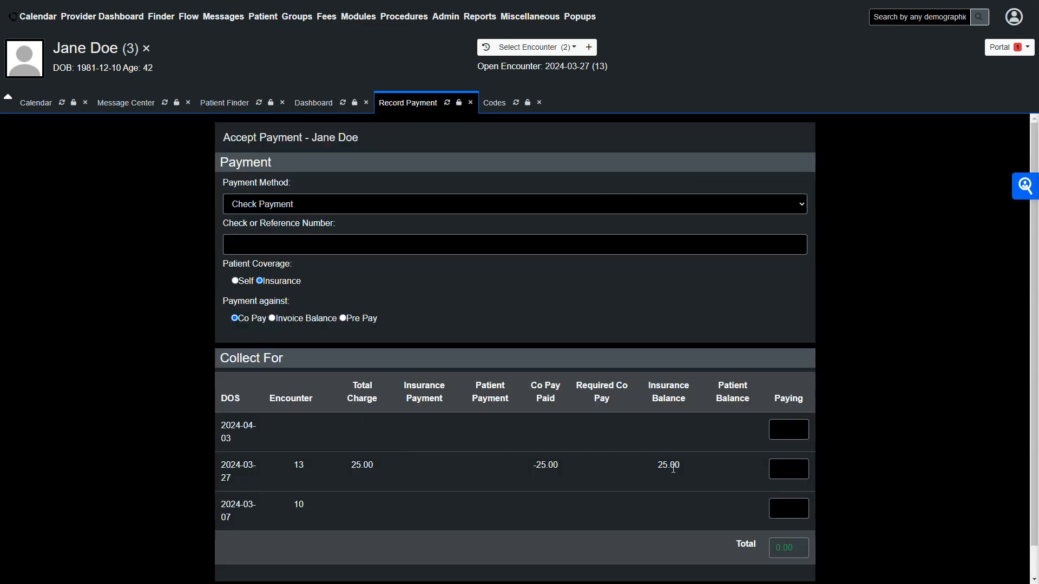
drag(562, 466, 519, 467)
click(237, 281)
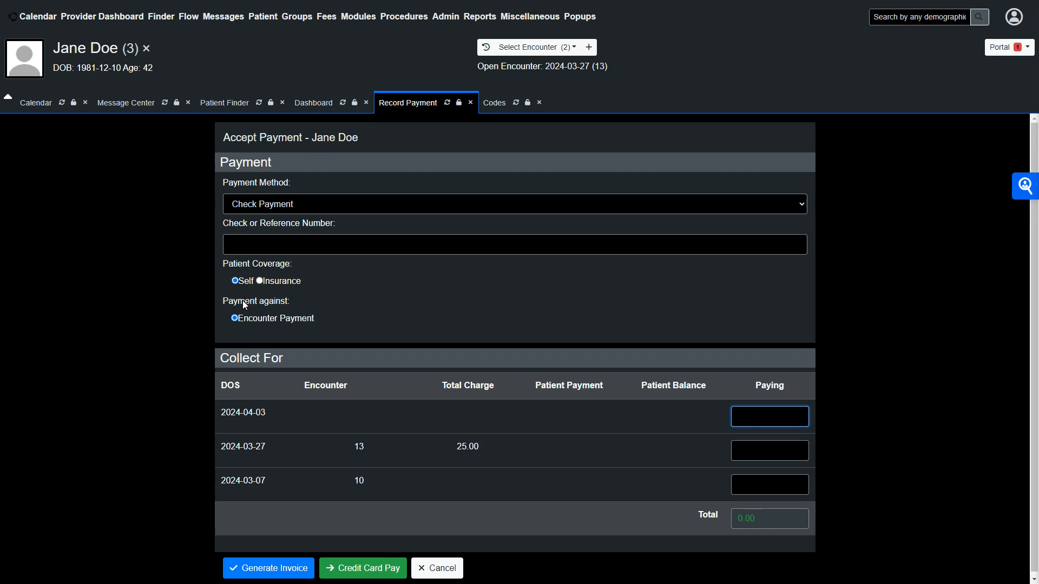
- Reopen the patient payment page and set the patient coverage to Self
mouse_move(326, 16)
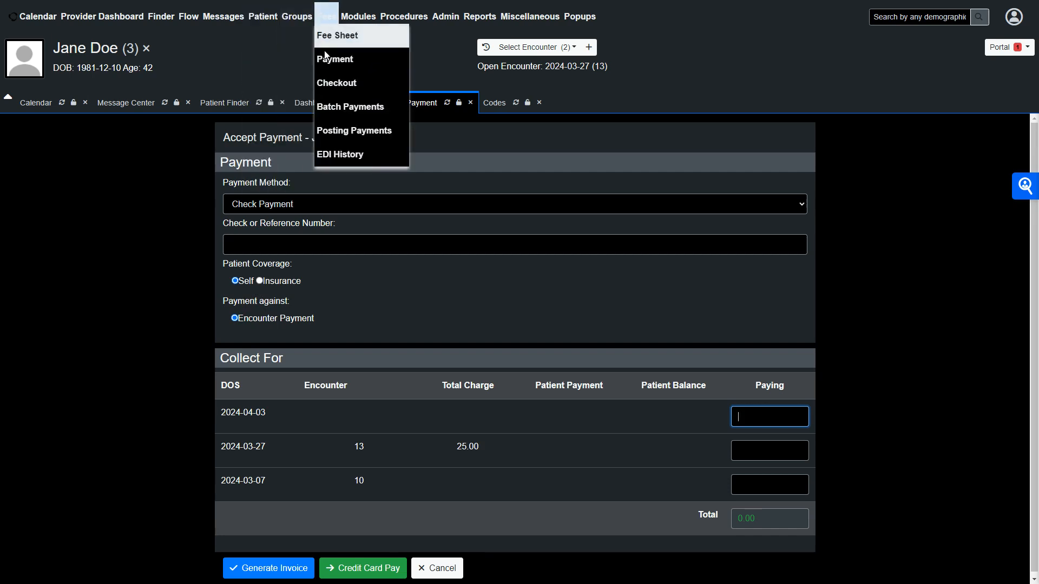
click(327, 61)
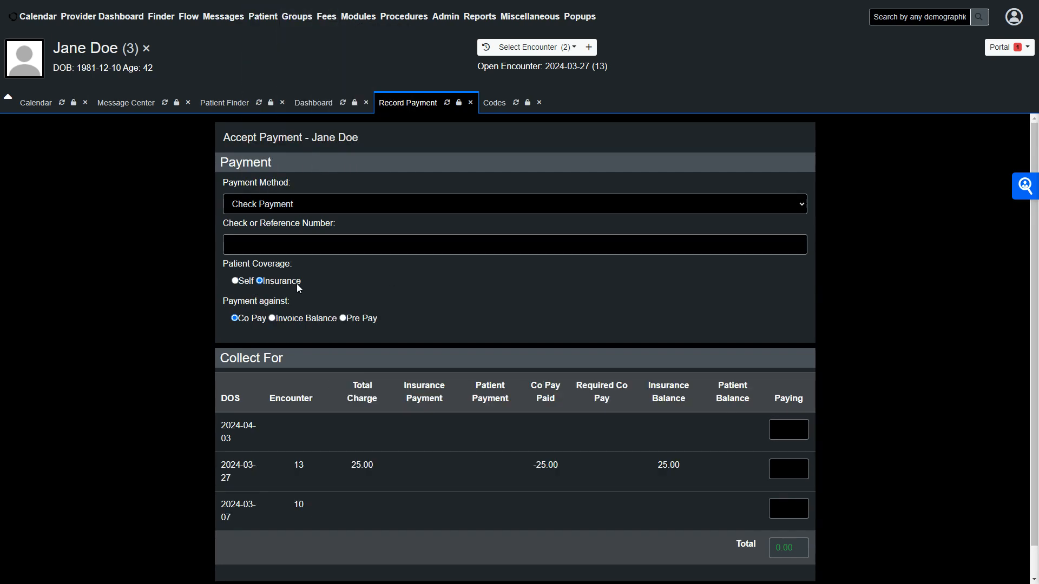
click(241, 281)
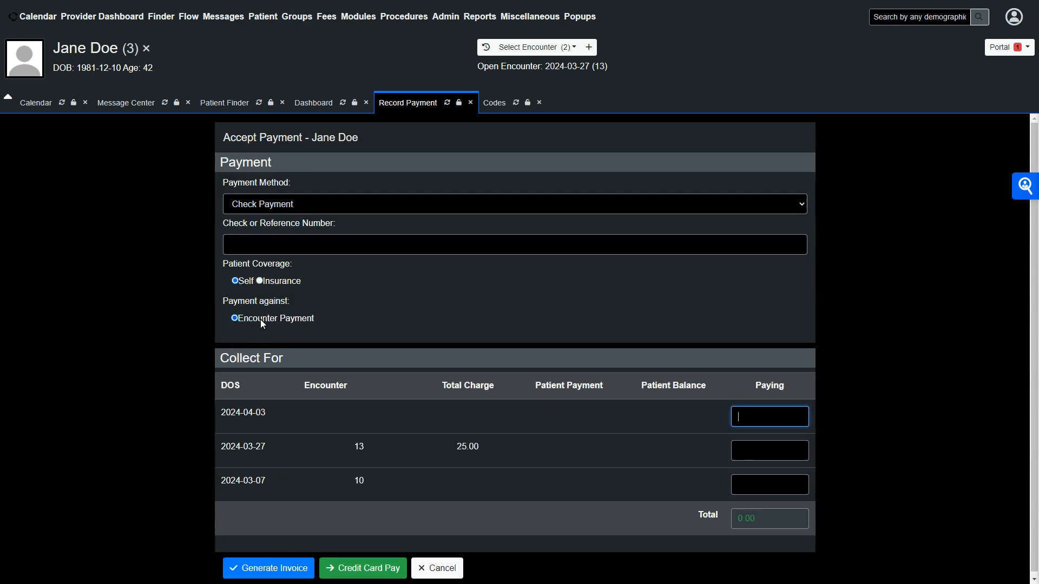
- Enter 25.00 as the paying amount for the 2024-03-27 encounter
click(758, 455)
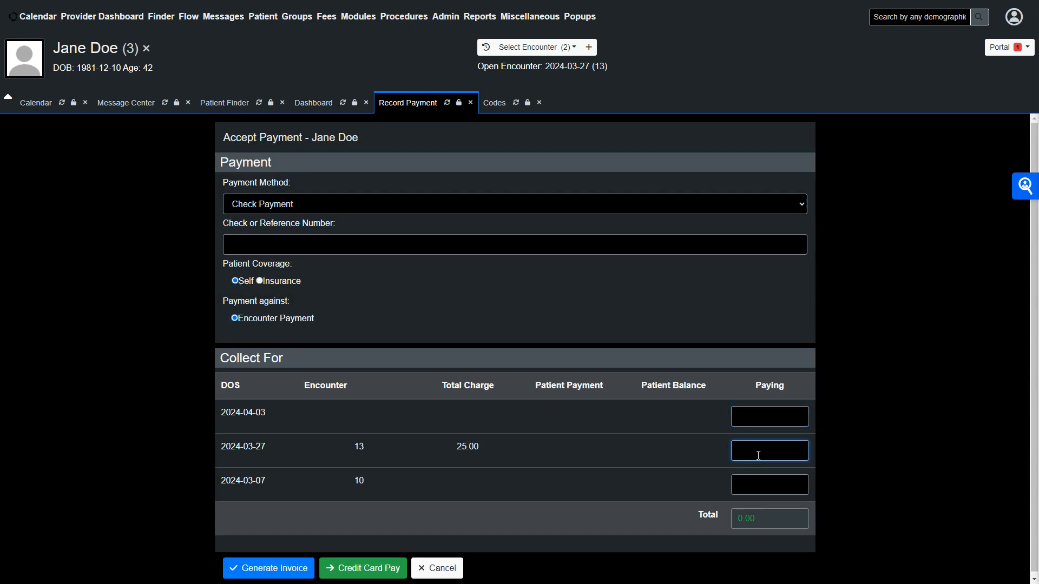
text(25.00)
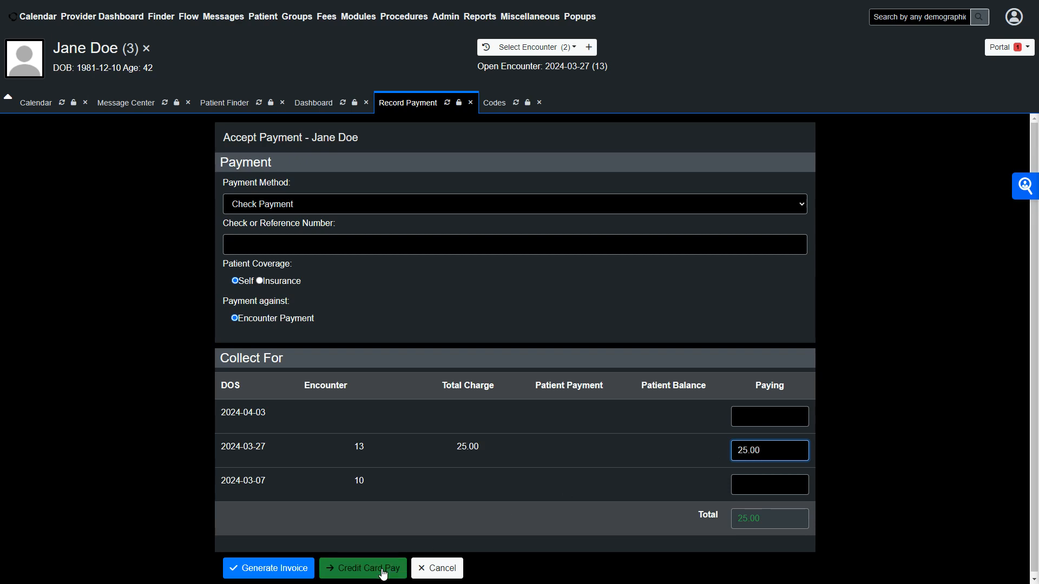